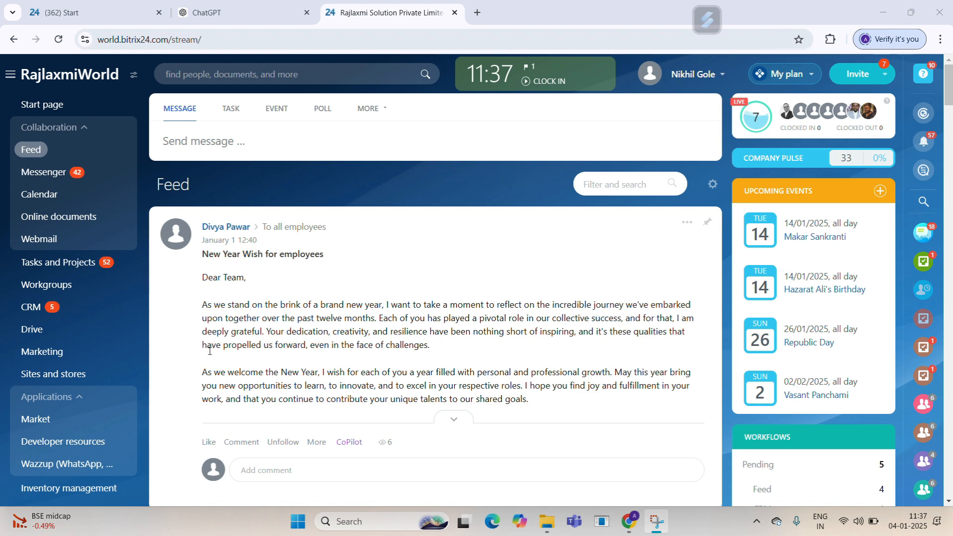
# Step: Go from the Feed to the Marketing start page via the left sidebar
pyautogui.click(75, 354)
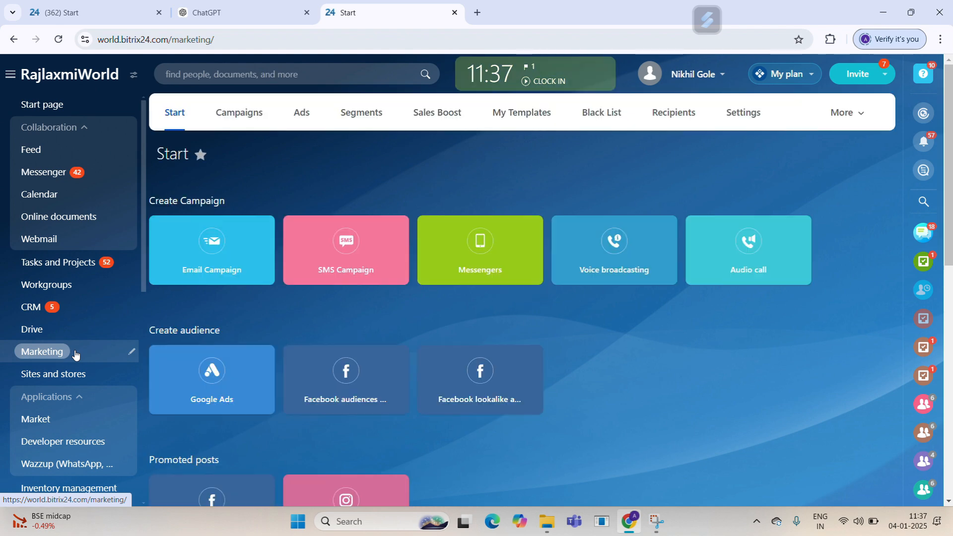
# Step: Start an email campaign with the Custom HTML template and create a new recipient segment
pyautogui.click(198, 249)
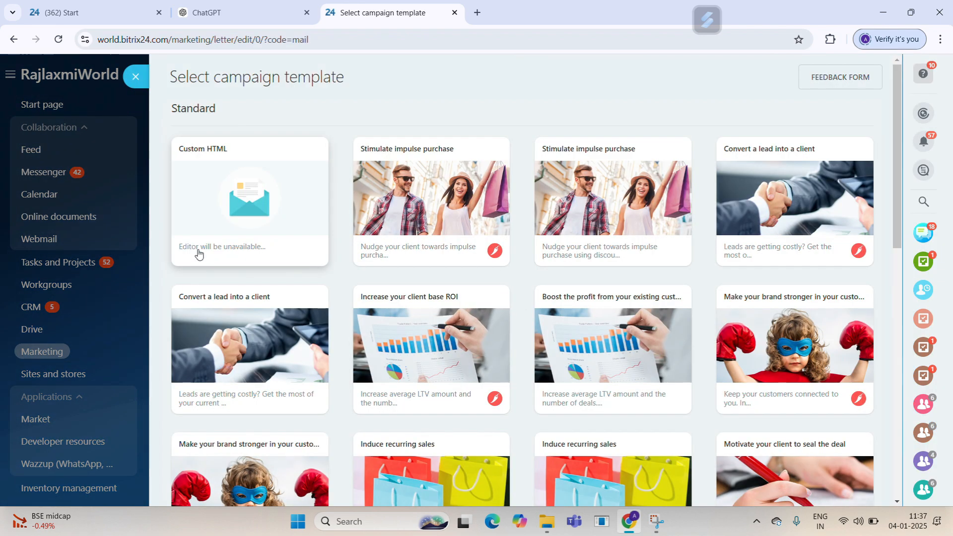
pyautogui.click(225, 231)
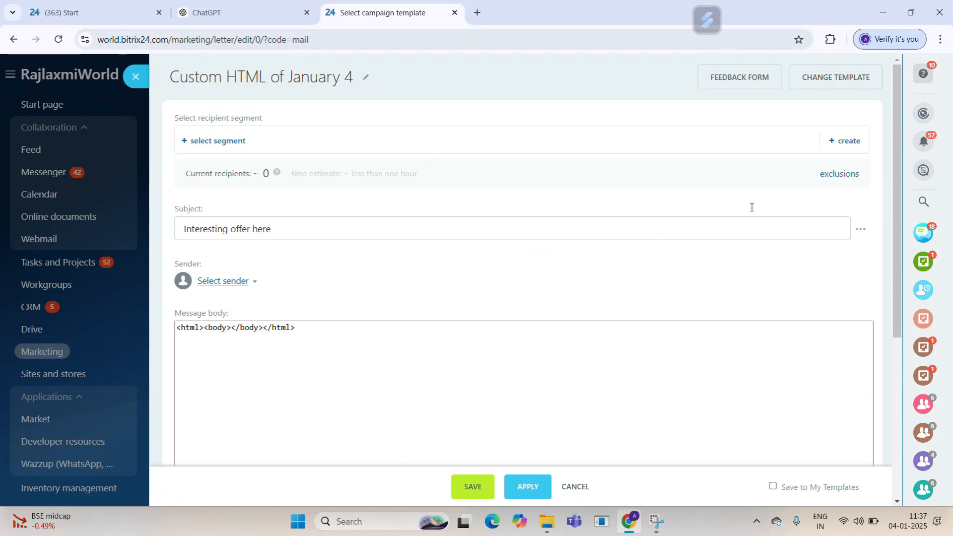
pyautogui.click(844, 141)
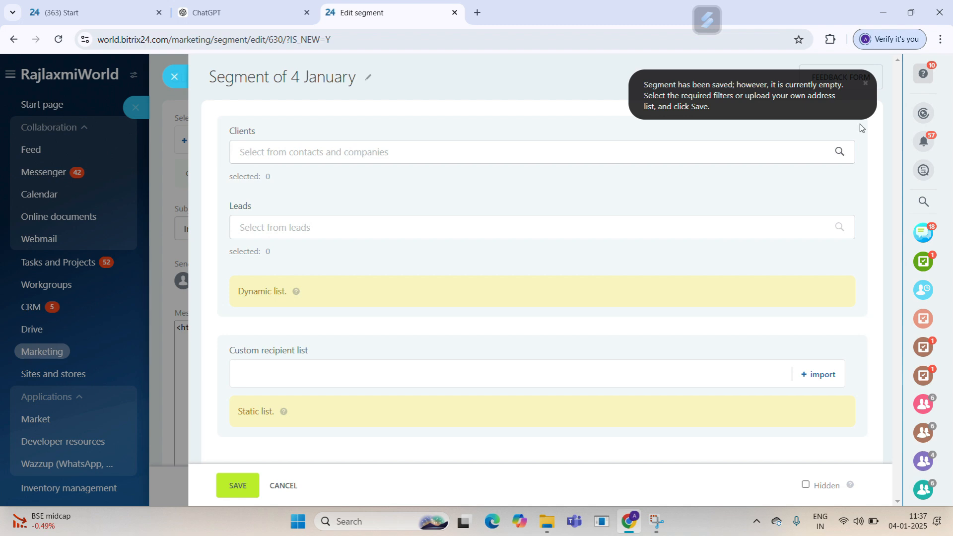
# Step: Replace the default title 'Segment of 4 January' with 'Today's 25% offer'
pyautogui.click(864, 85)
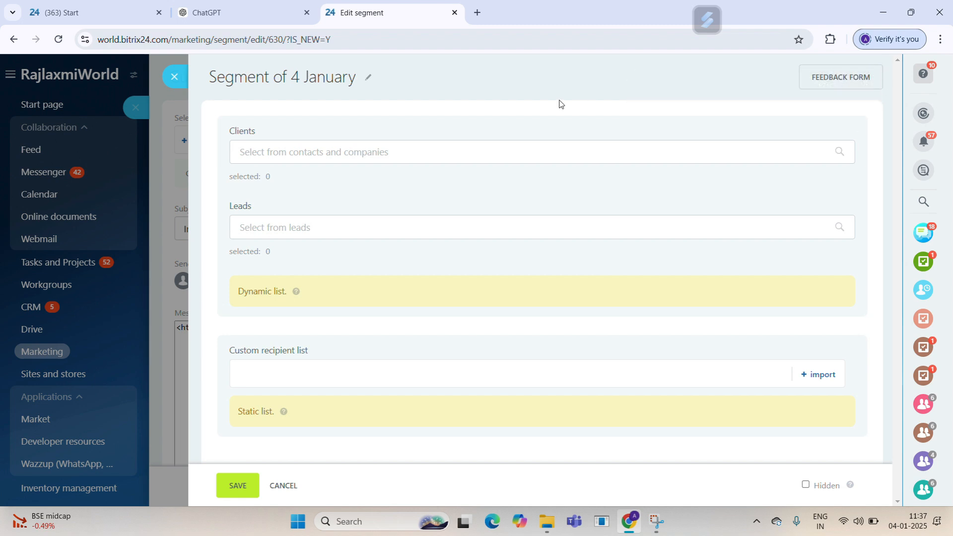
pyautogui.click(369, 74)
pyautogui.press('BackSpace')
pyautogui.press('BackSpace')
pyautogui.press('BackSpace')
pyautogui.press('BackSpace')
pyautogui.press('BackSpace')
pyautogui.press('BackSpace')
pyautogui.press('BackSpace')
pyautogui.press('BackSpace')
pyautogui.press('BackSpace')
pyautogui.press('BackSpace')
pyautogui.press('BackSpace')
pyautogui.press('BackSpace')
pyautogui.press('BackSpace')
pyautogui.press('BackSpace')
pyautogui.press('BackSpace')
pyautogui.press('BackSpace')
pyautogui.press('BackSpace')
pyautogui.press('BackSpace')
pyautogui.press('BackSpace')
pyautogui.press('BackSpace')
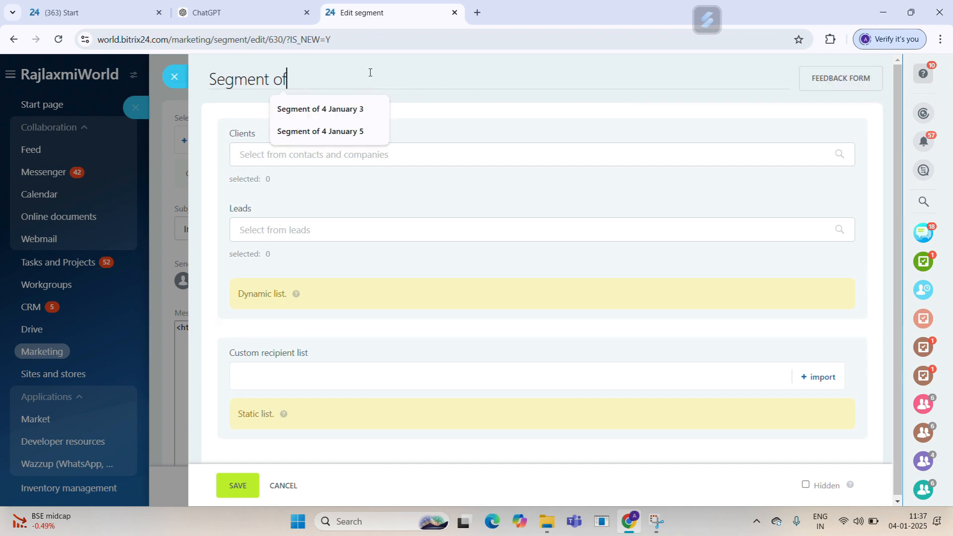
pyautogui.write('Today')
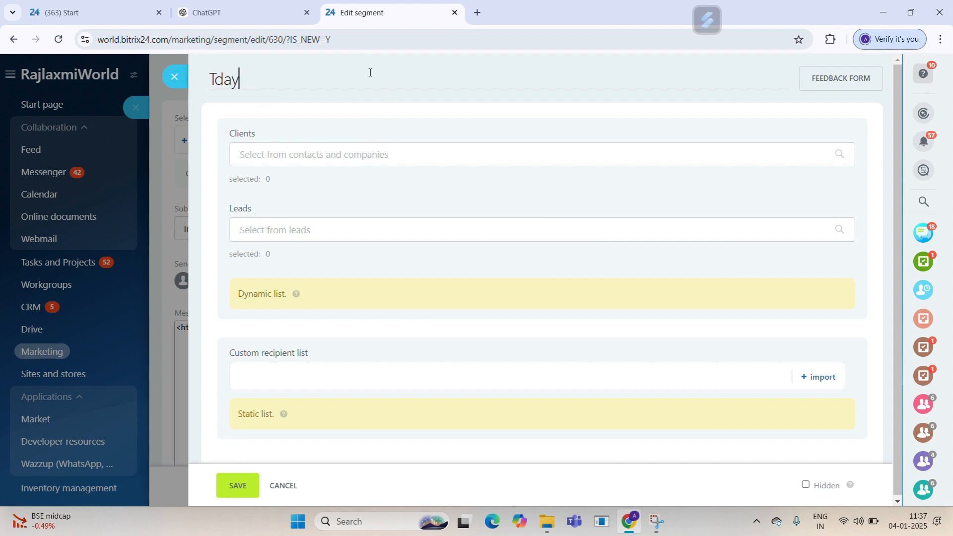
pyautogui.press('BackSpace')
pyautogui.press('BackSpace')
pyautogui.press('BackSpace')
pyautogui.press('BackSpace')
pyautogui.write('oday')
pyautogui.press('BackSpace')
pyautogui.press('BackSpace')
pyautogui.press('BackSpace')
pyautogui.write('days')
pyautogui.press('BackSpace')
pyautogui.write("'s 2")
pyautogui.write('5')
pyautogui.write('% ')
pyautogui.write('offe')
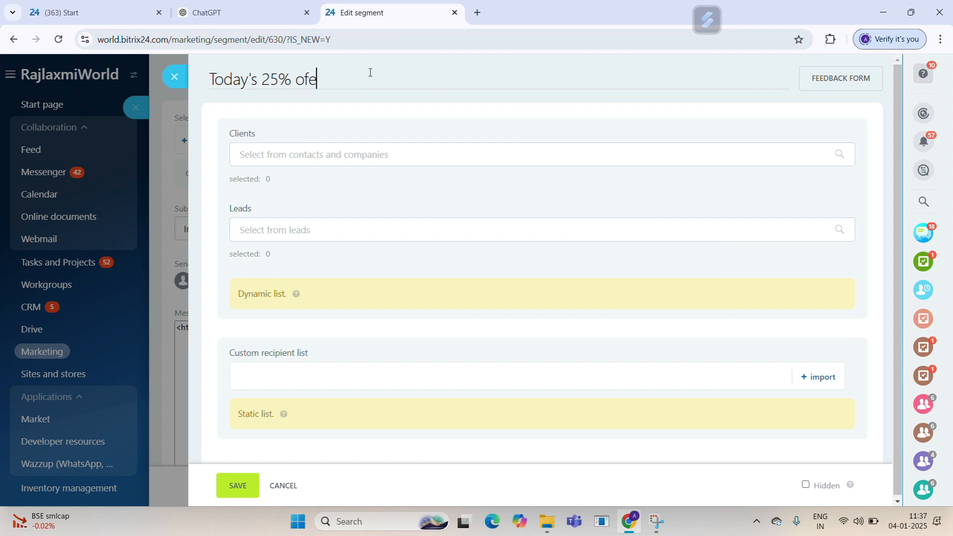
pyautogui.press('BackSpace')
pyautogui.write('fer')
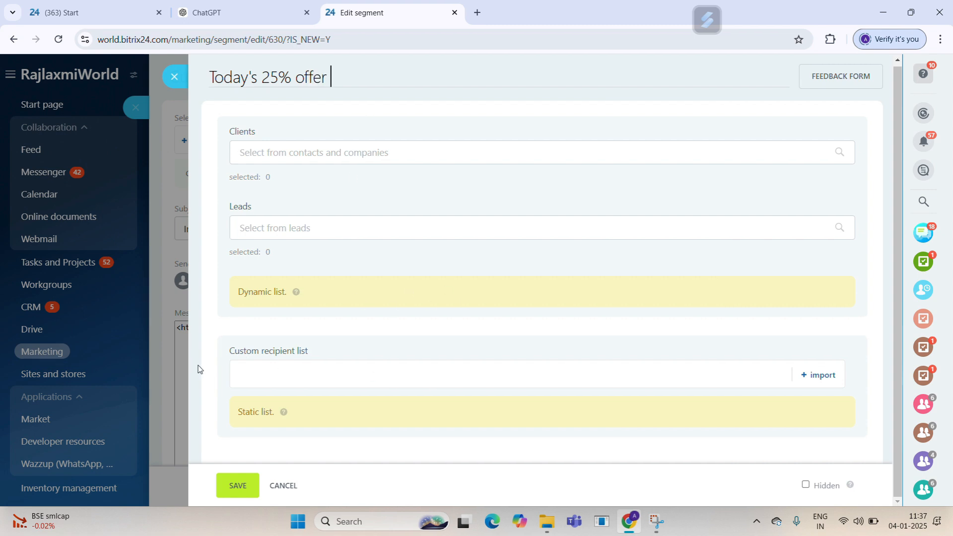
pyautogui.tripleClick(222, 359)
pyautogui.moveTo(225, 354); pyautogui.dragTo(330, 354)
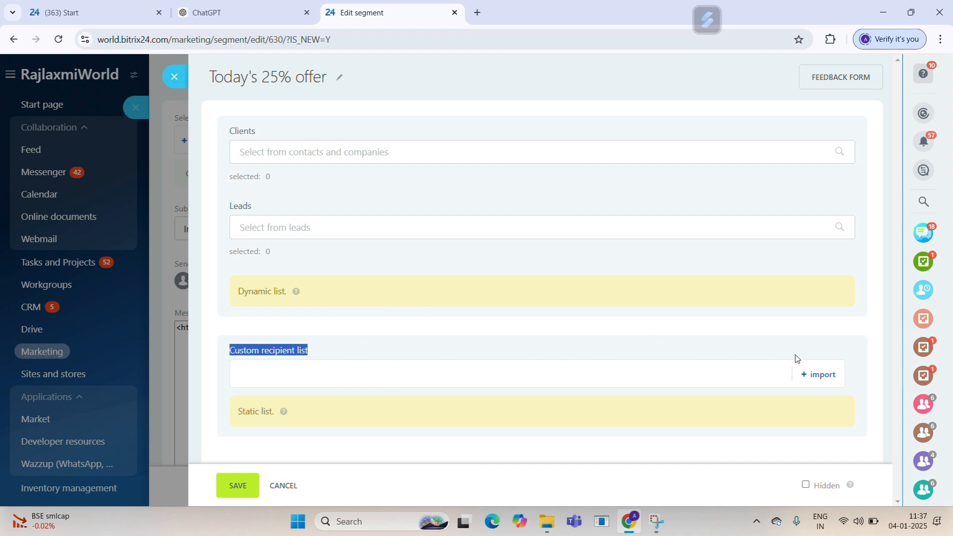
# Step: In the segment's import form, enter the first recipient's e-mail address in the Recipients box
pyautogui.click(814, 378)
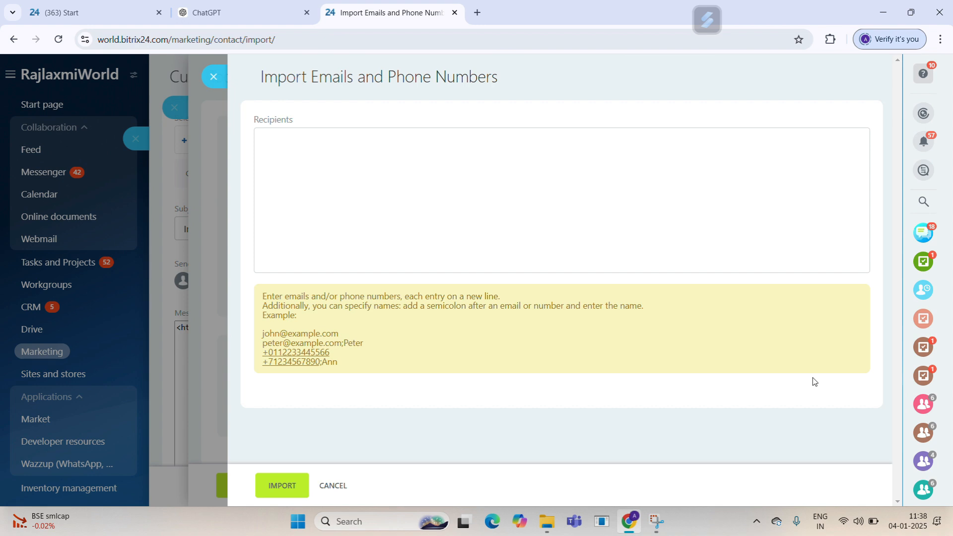
pyautogui.click(347, 198)
pyautogui.press('Return')
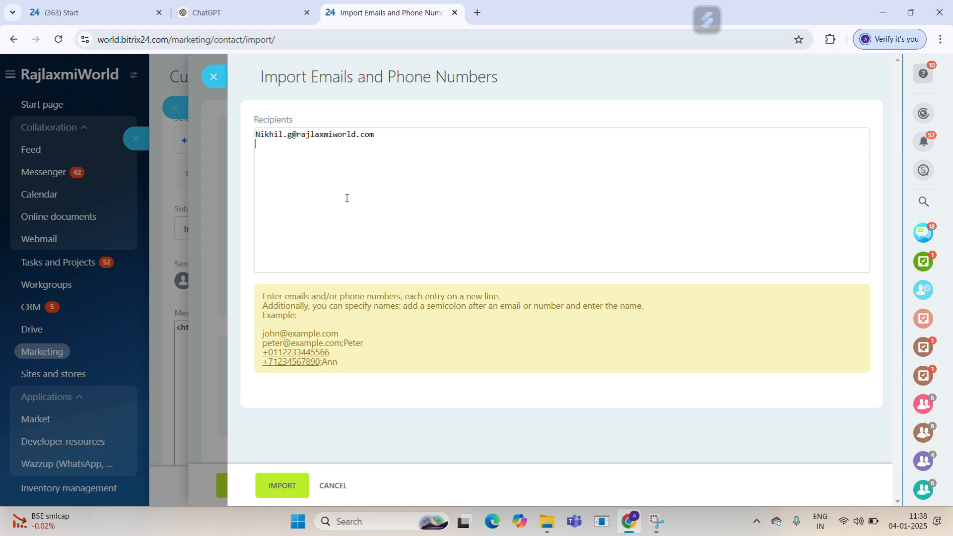
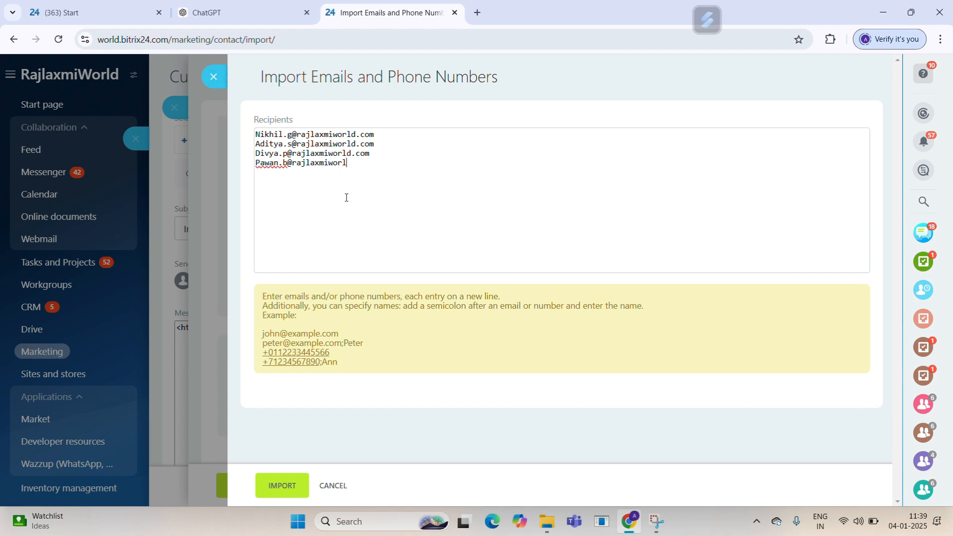
# Step: Import the four addresses and save the 'Today's 25% offer' segment for the campaign
pyautogui.click(282, 486)
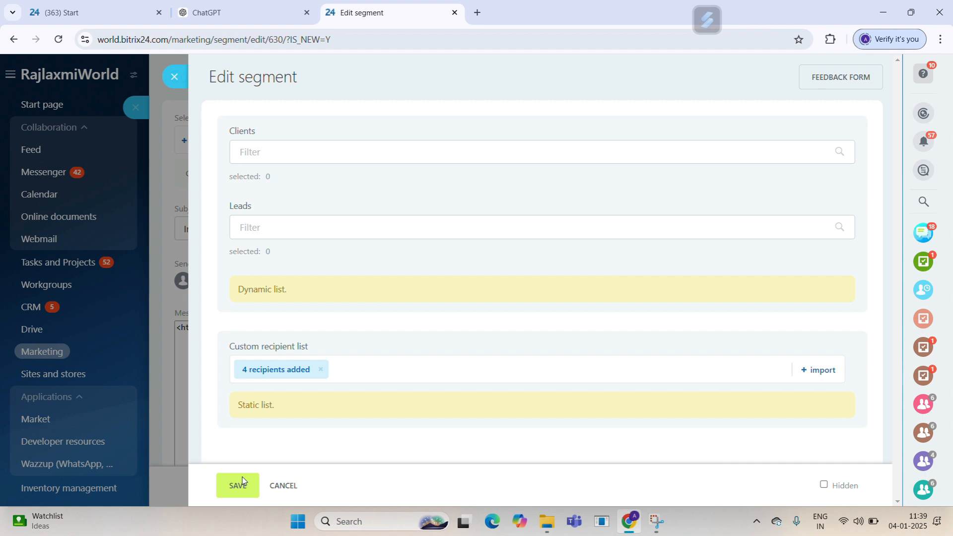
pyautogui.click(238, 484)
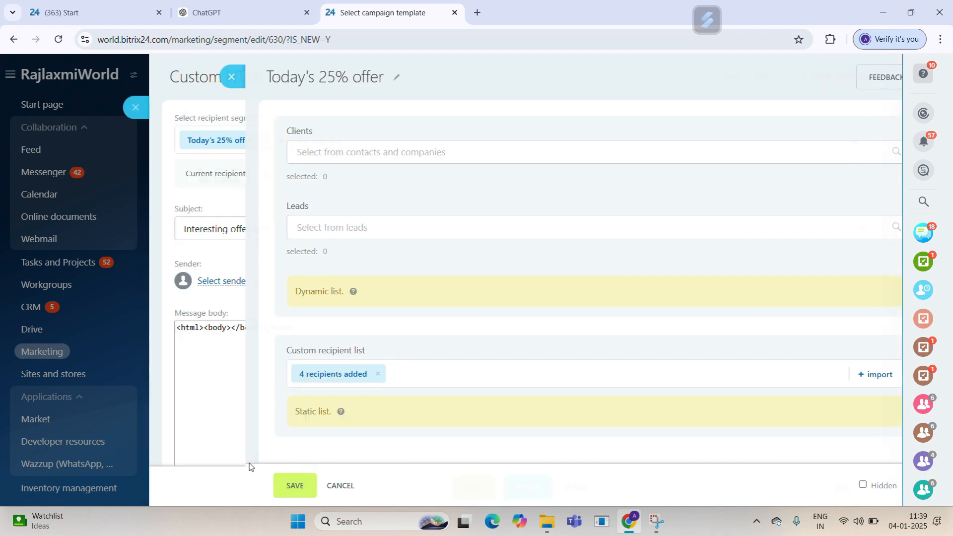